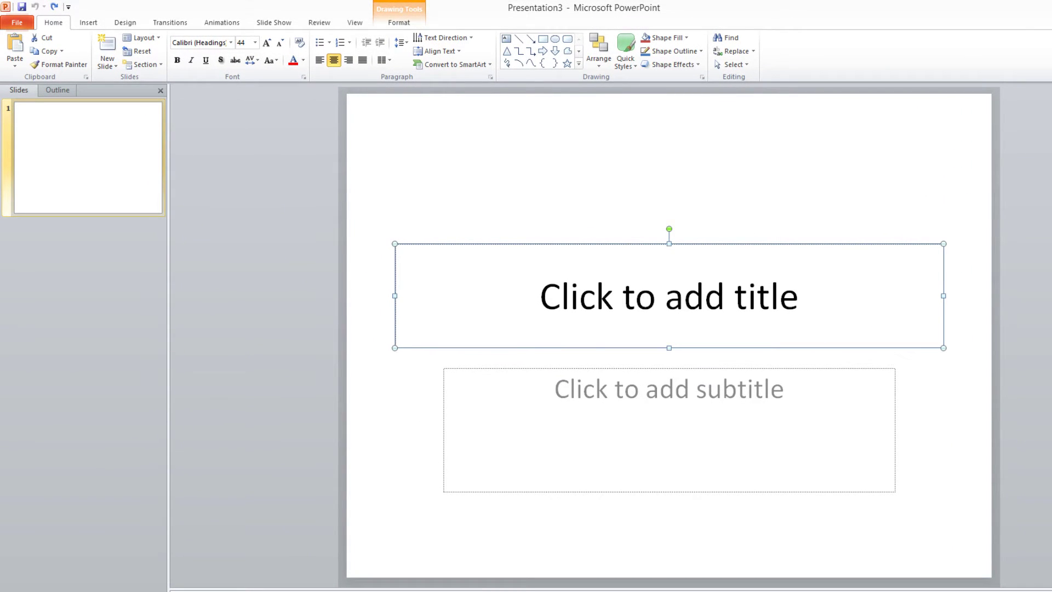
Step: Enter 'Cozy How To Tutorials' as the title slide's title
click(938, 191)
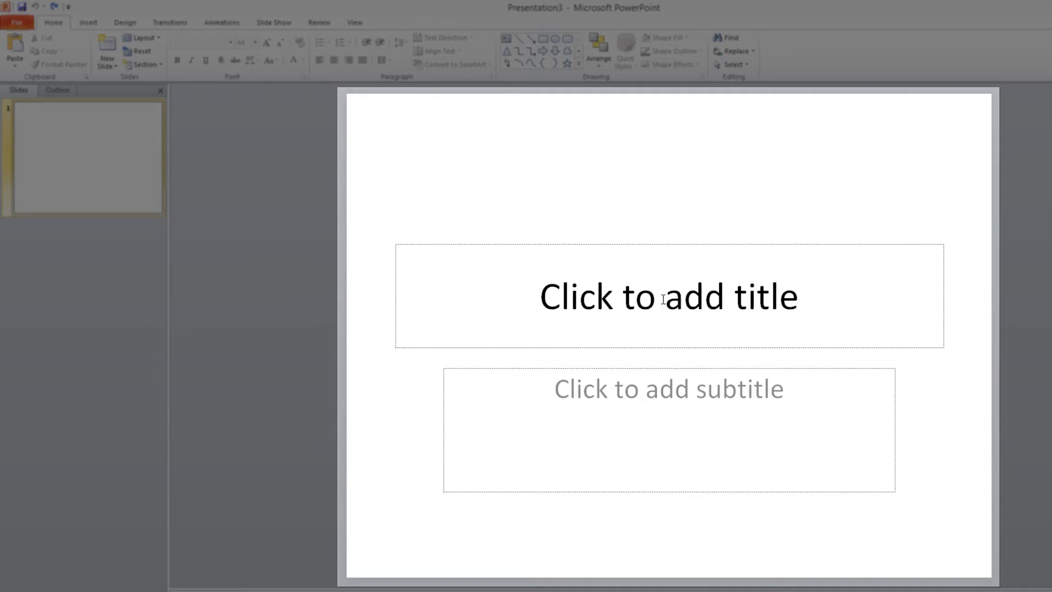
click(654, 300)
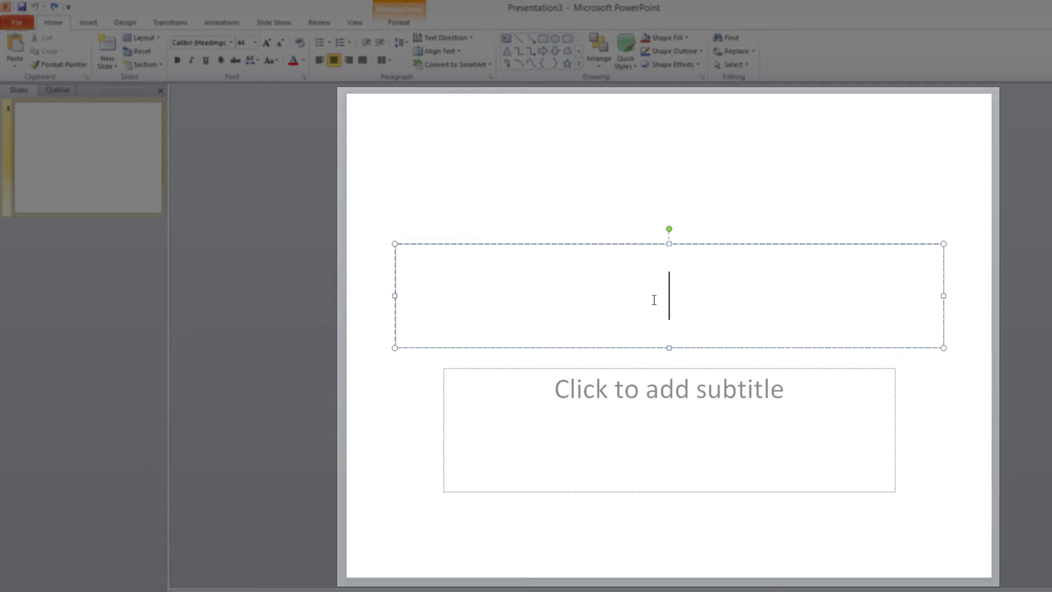
text(Cozy How To Tutorials)
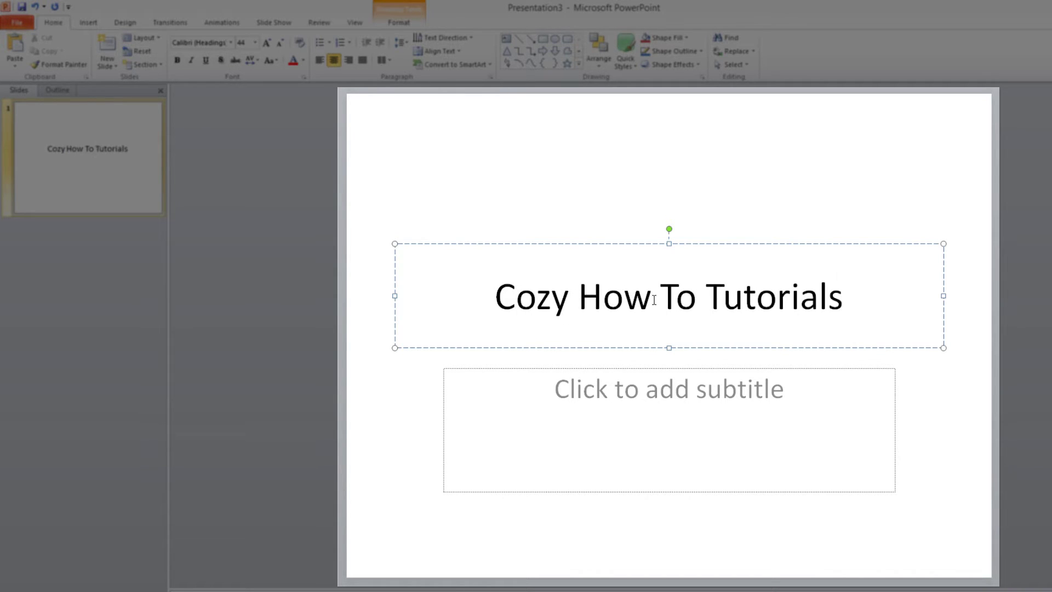
Step: Fill the subtitle placeholder with 'Snuggly Warm Learning Experience'
click(651, 387)
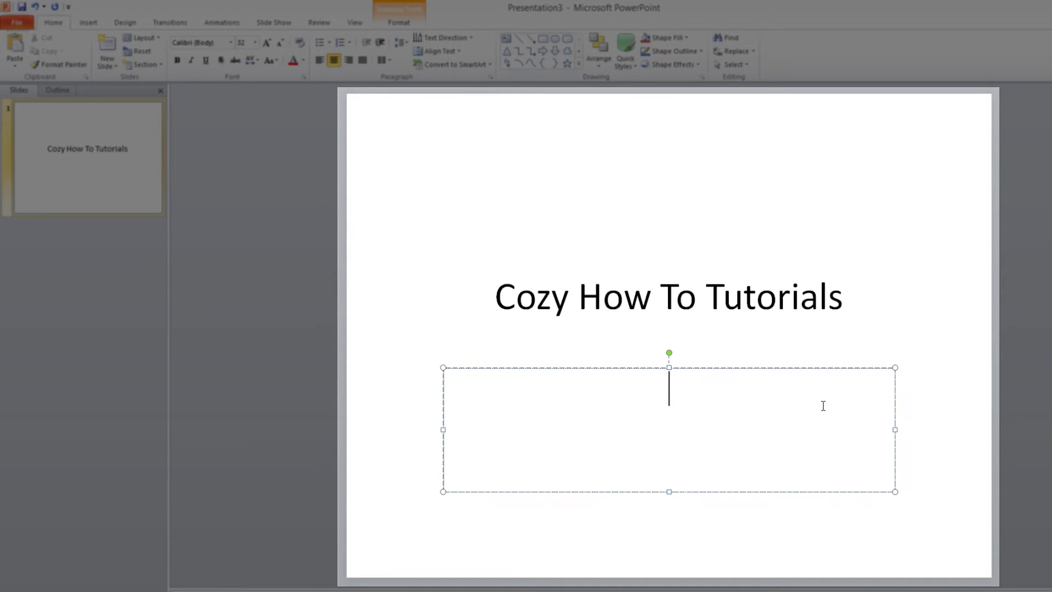
text(Snuggly W)
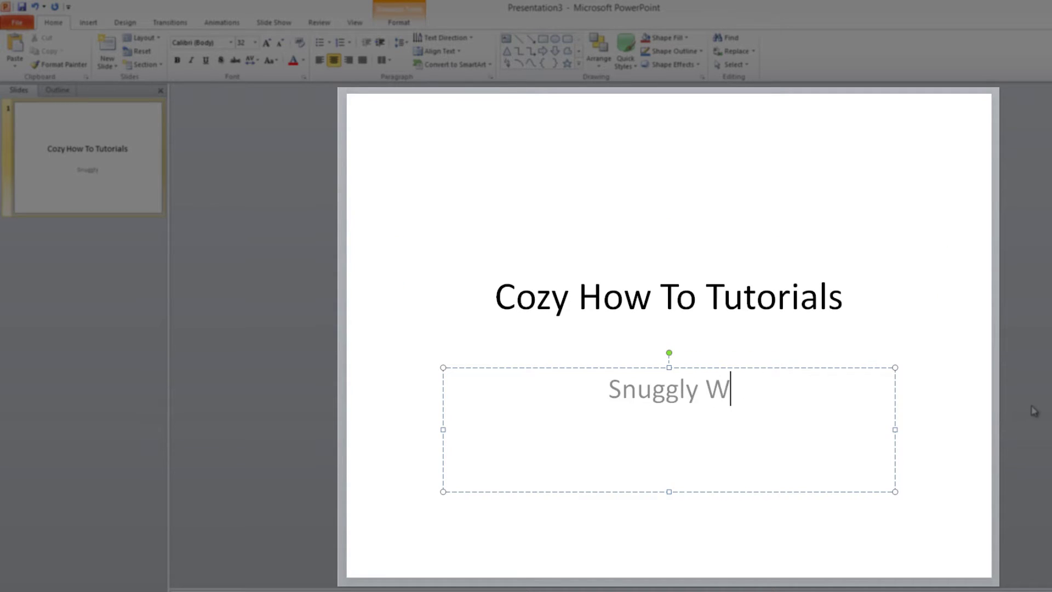
text(arm Learning Experience)
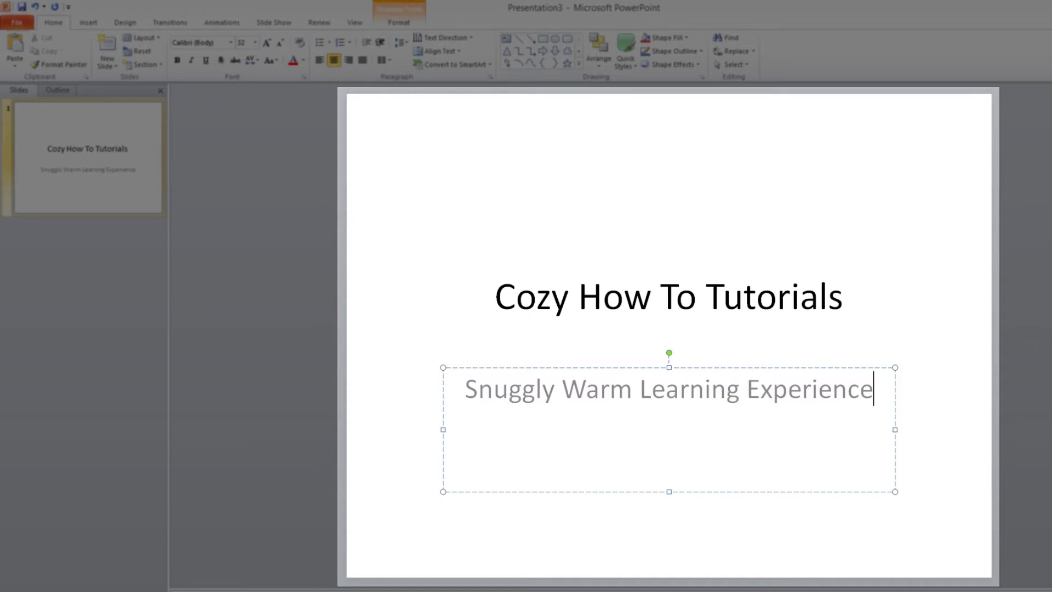
click(935, 205)
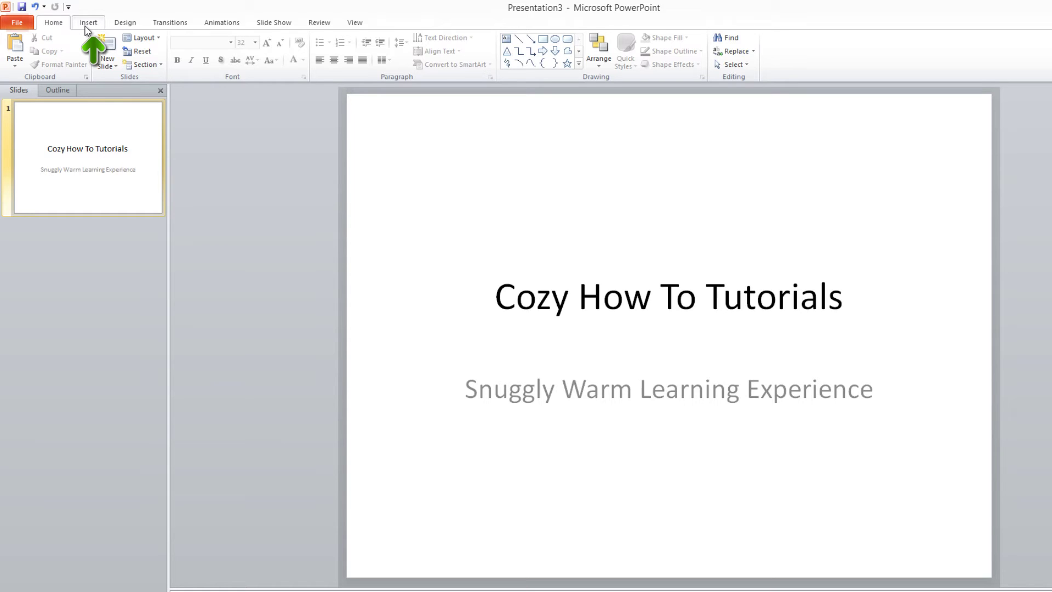
Step: Activate the Text Box tool from the Insert ribbon's Text group
click(96, 25)
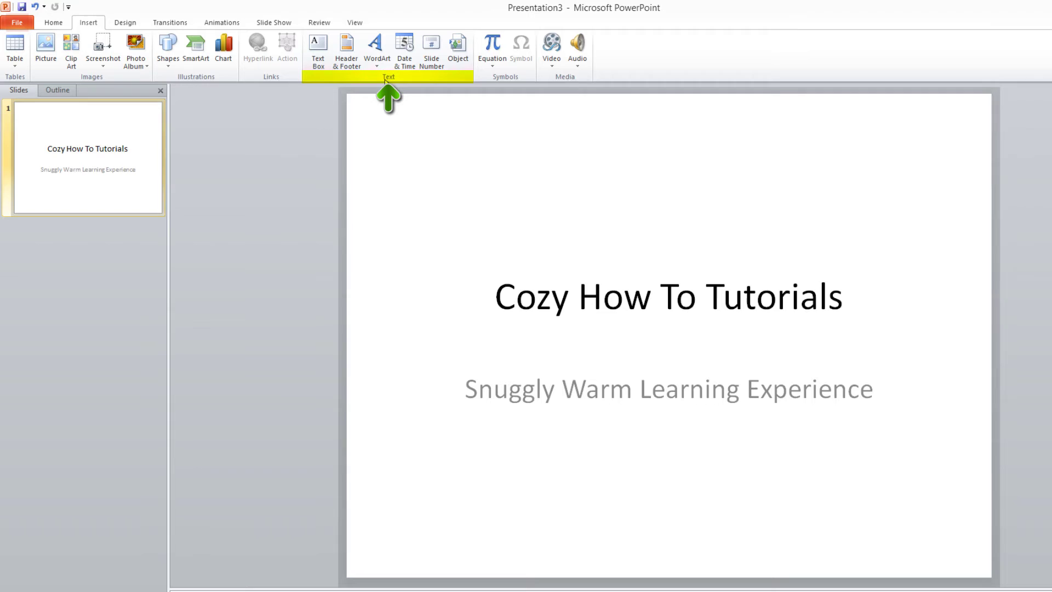
click(317, 64)
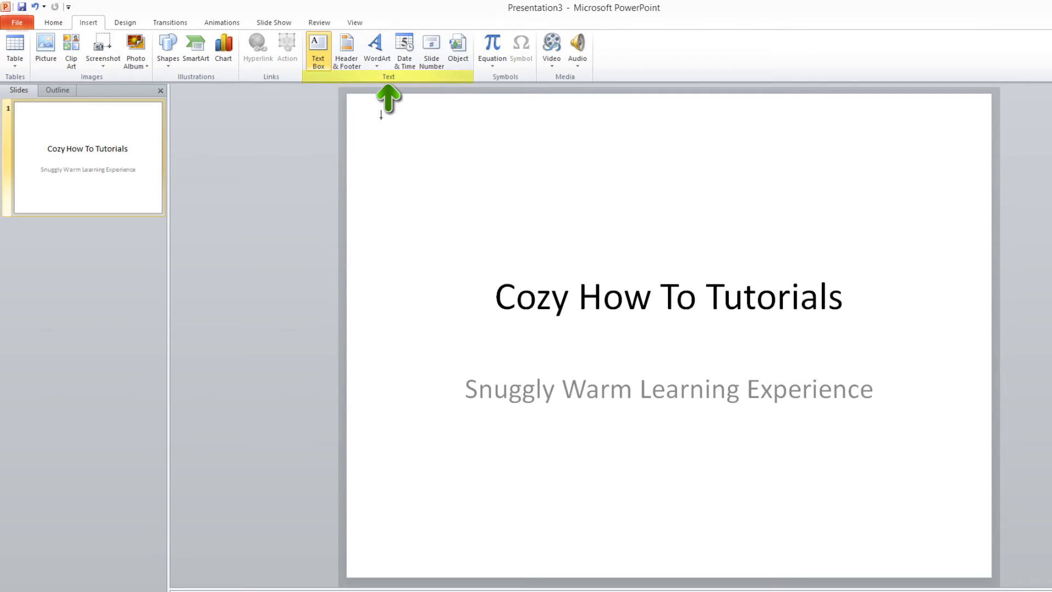
Step: Add a text box above the title reading 'This is a easy presentation by Cozy How To'
click(495, 210)
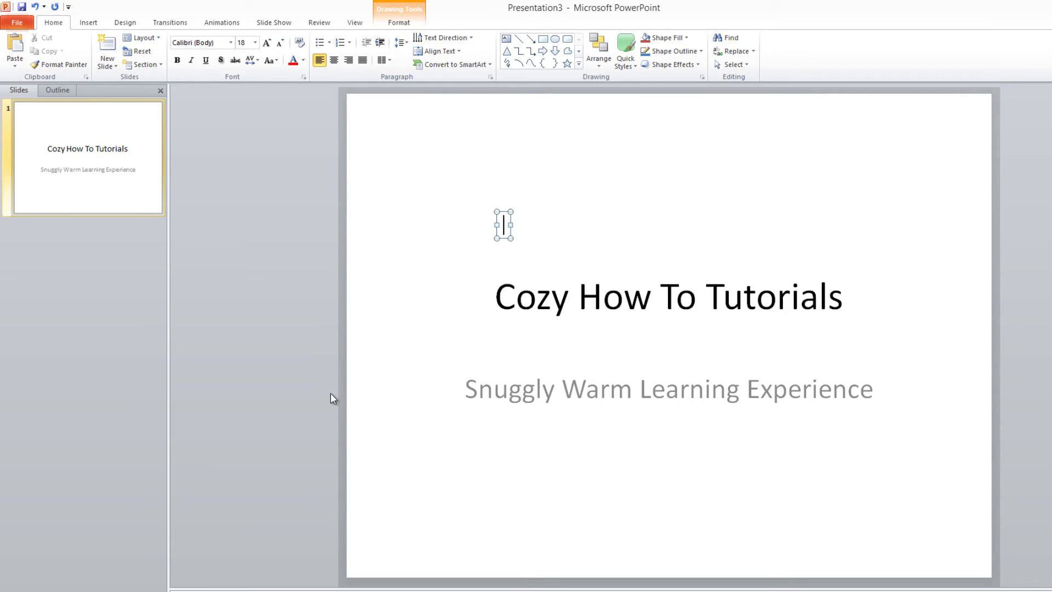
text(The)
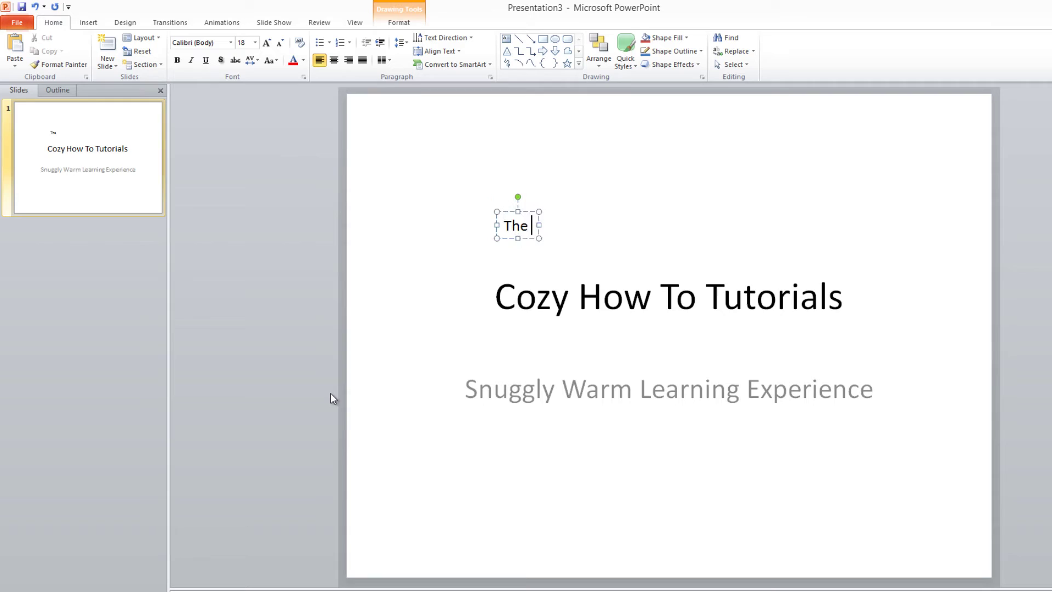
key(BackSpace)
text(is is a )
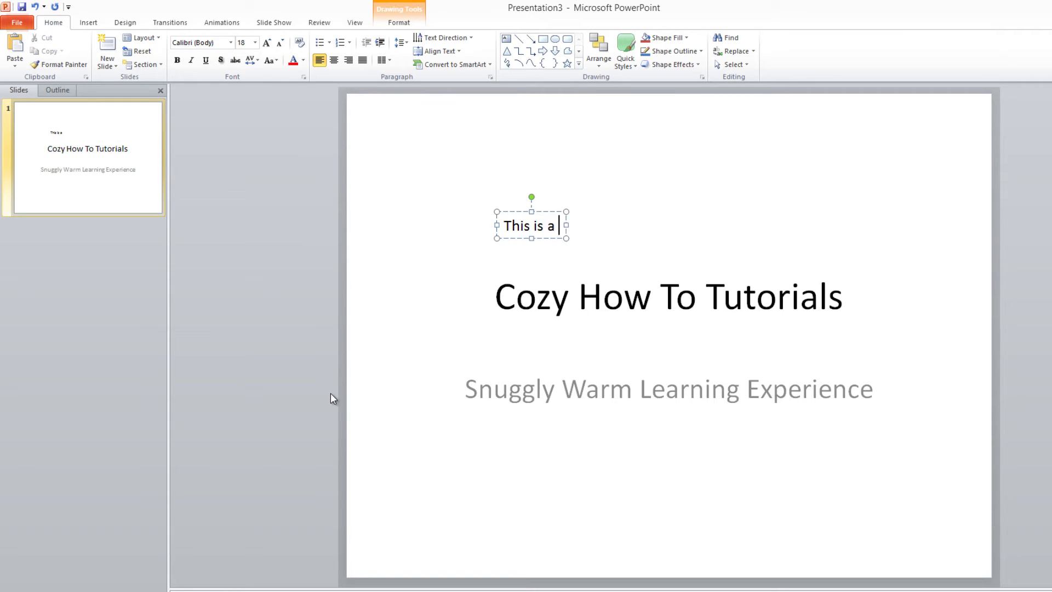
text(easy presen)
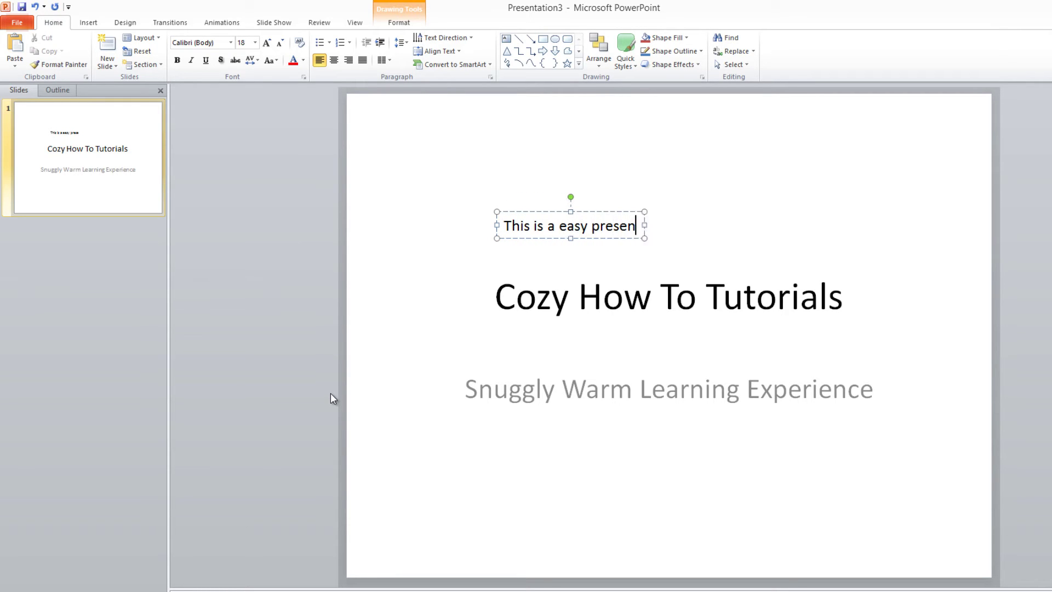
text(tation b)
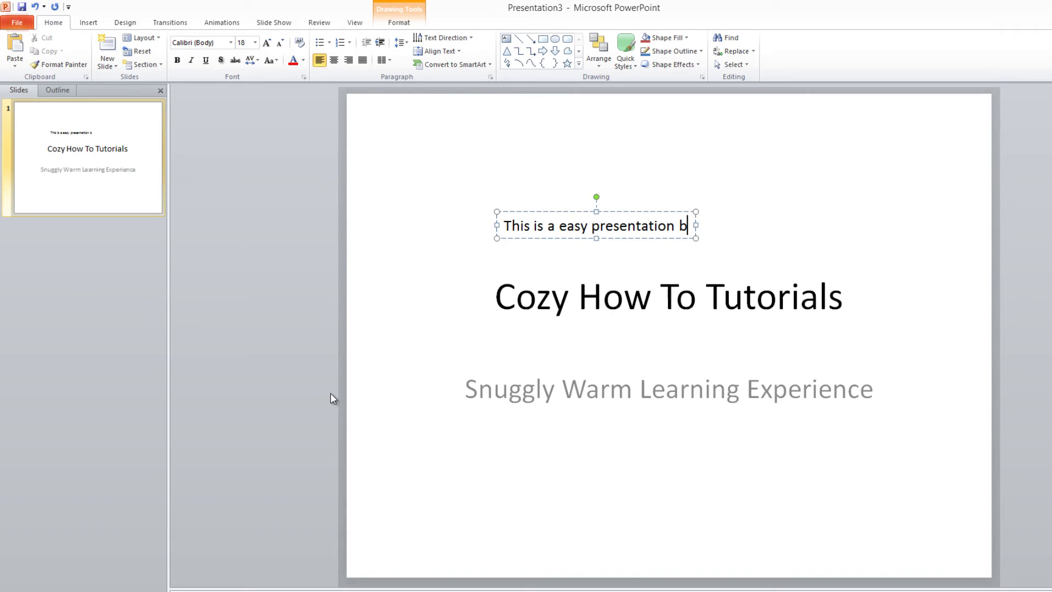
text(y Cozy HOw)
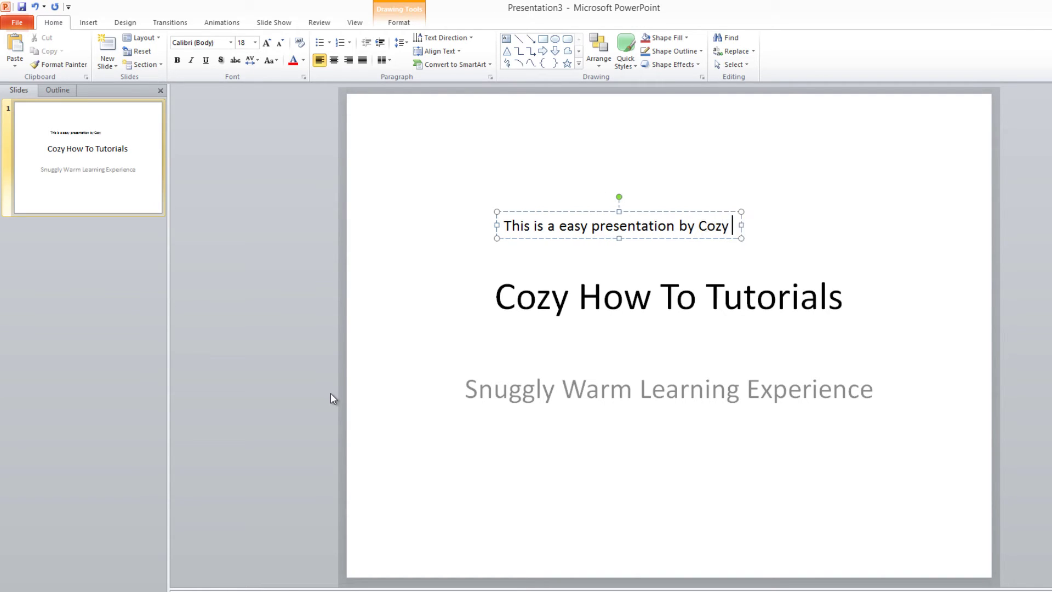
key(BackSpace)
key(BackSpace)
text(ow To )
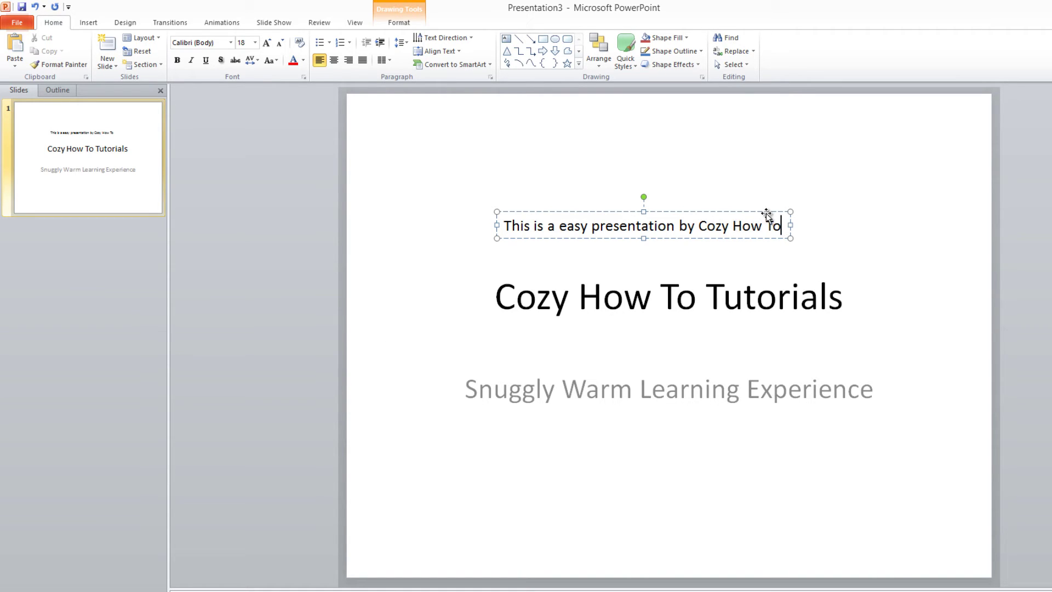
text(.)
key(BackSpace)
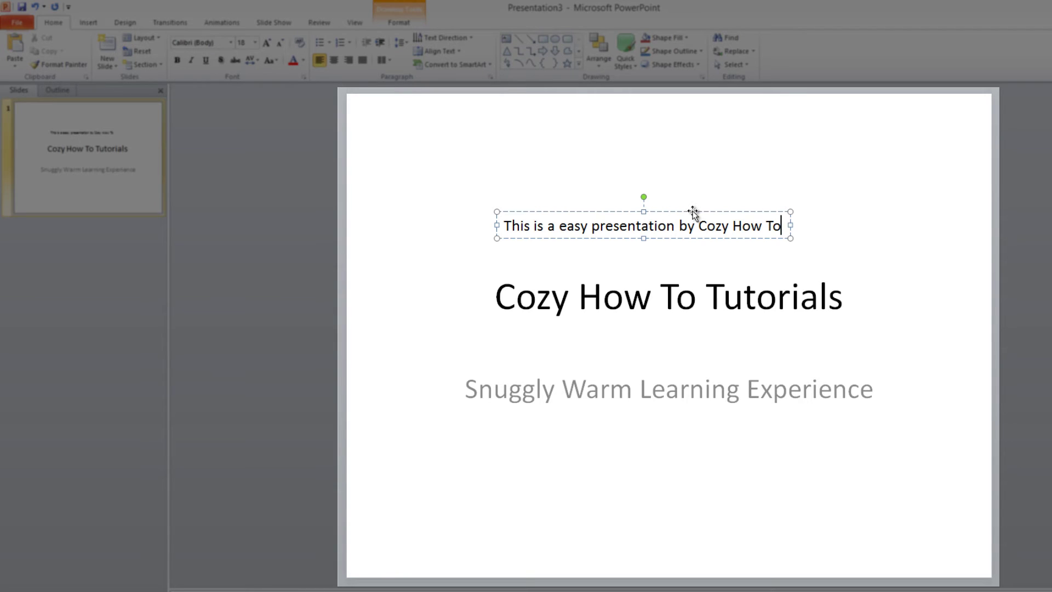
Step: Drag the 'Cozy How To' text box down beneath the subtitle
click(696, 211)
drag(702, 211, 737, 453)
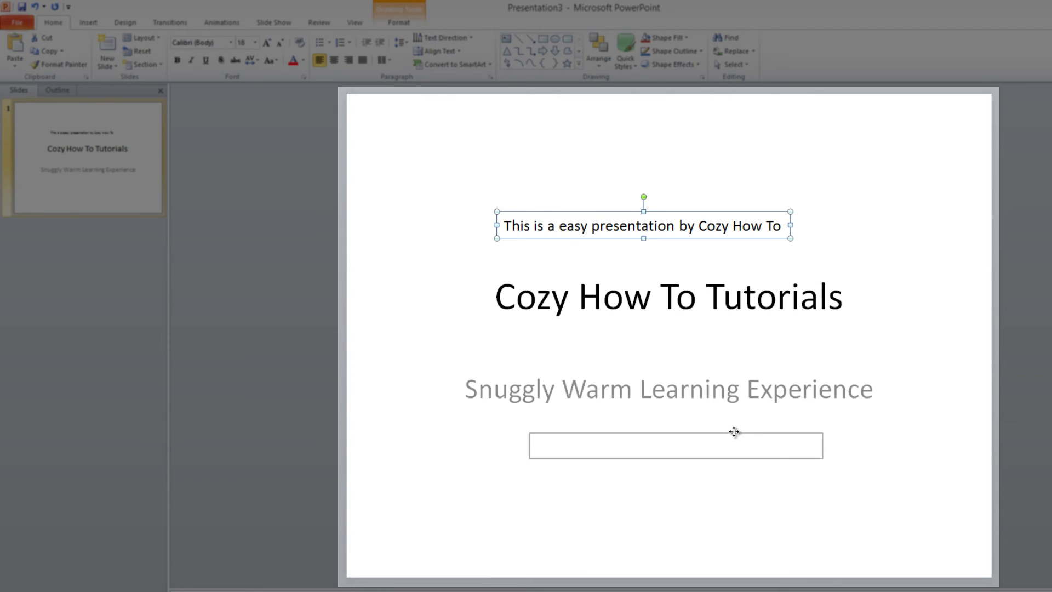
drag(734, 432, 721, 453)
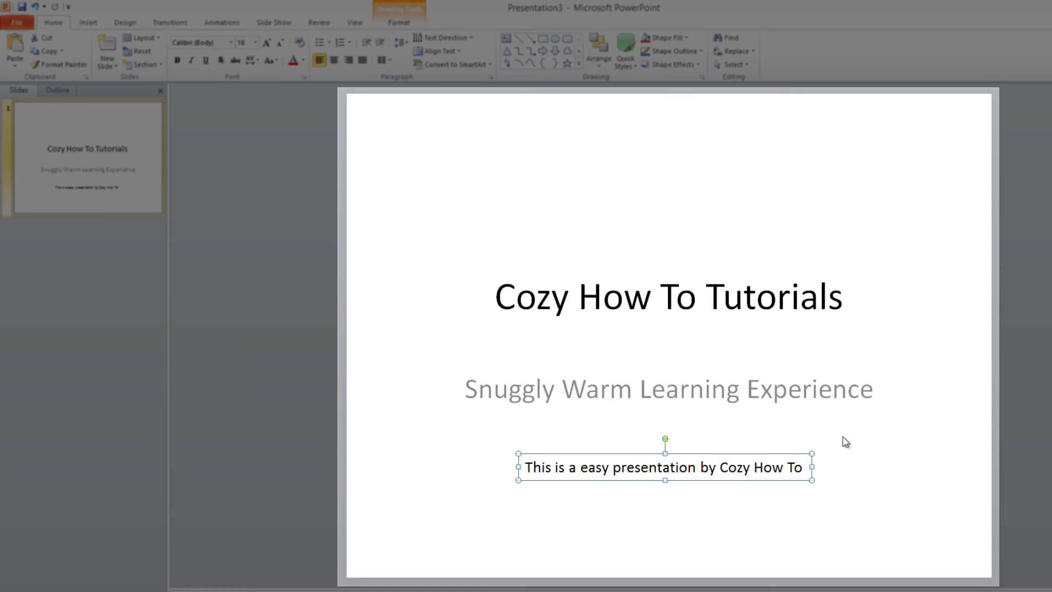
Step: Move the subtitle placeholder up under the title and shrink it to its text
click(795, 392)
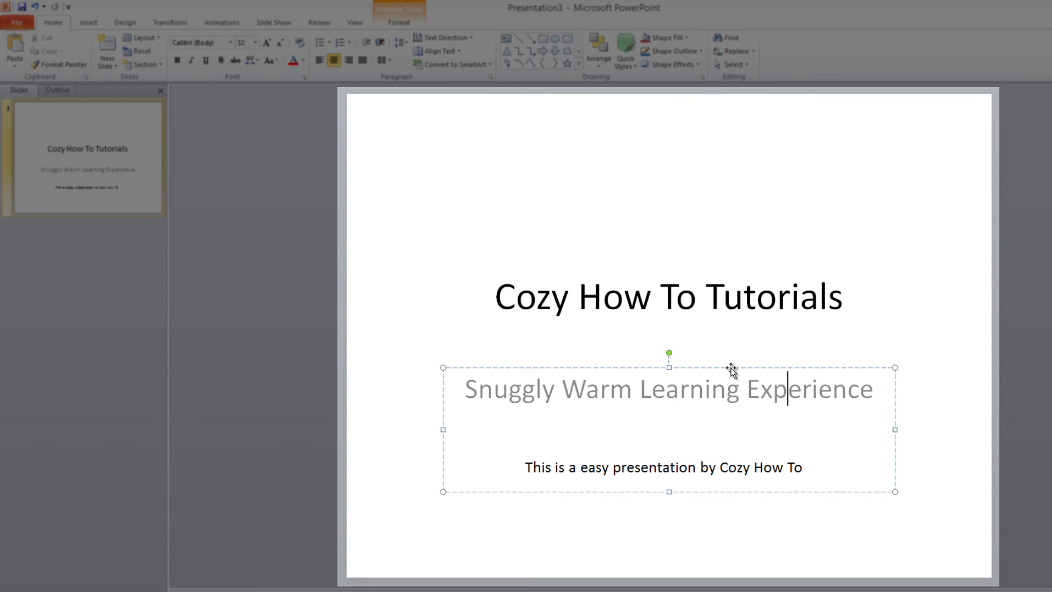
drag(731, 367, 737, 353)
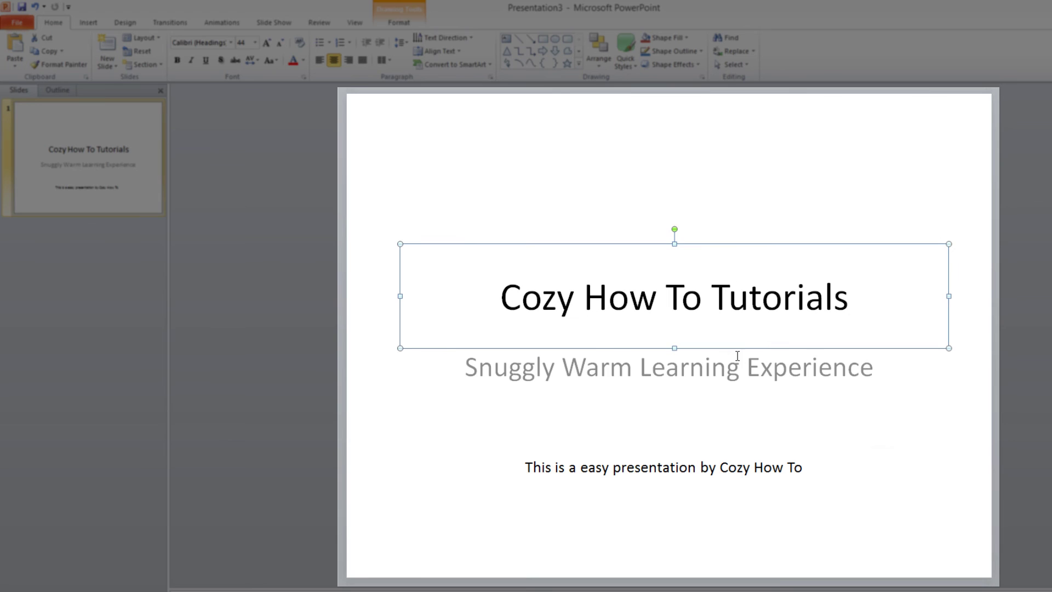
click(754, 398)
click(725, 367)
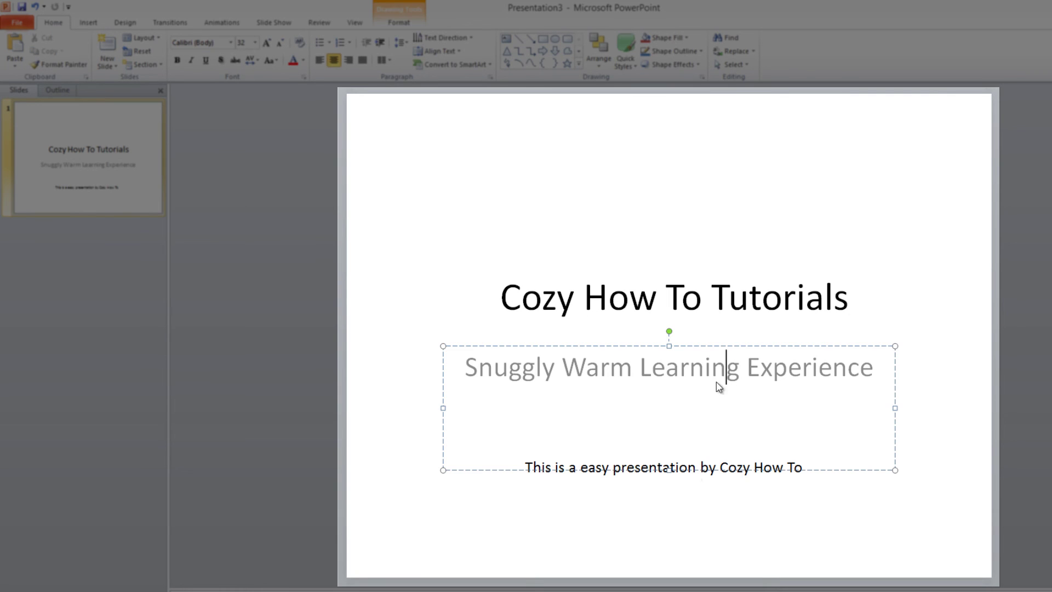
drag(669, 469, 667, 400)
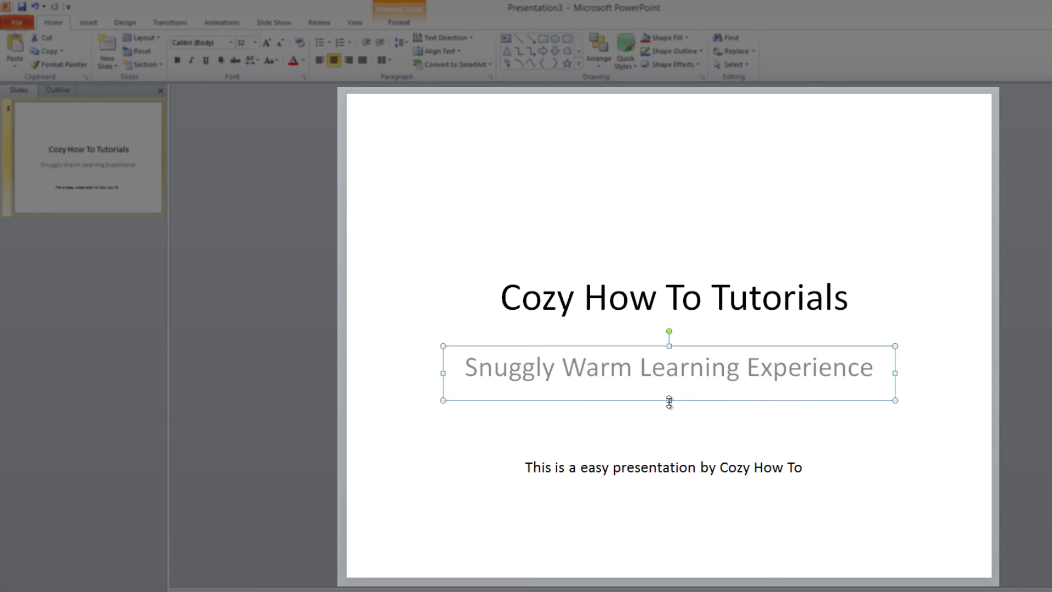
click(847, 446)
Step: Raise the added text box so it sits just below the subtitle
click(763, 466)
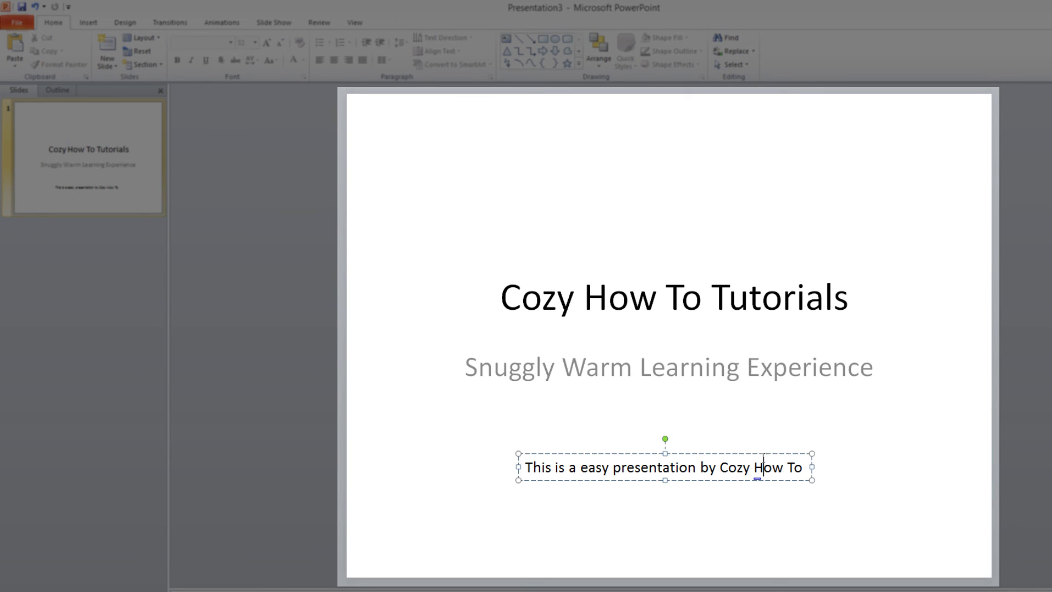
drag(731, 453, 733, 430)
click(893, 441)
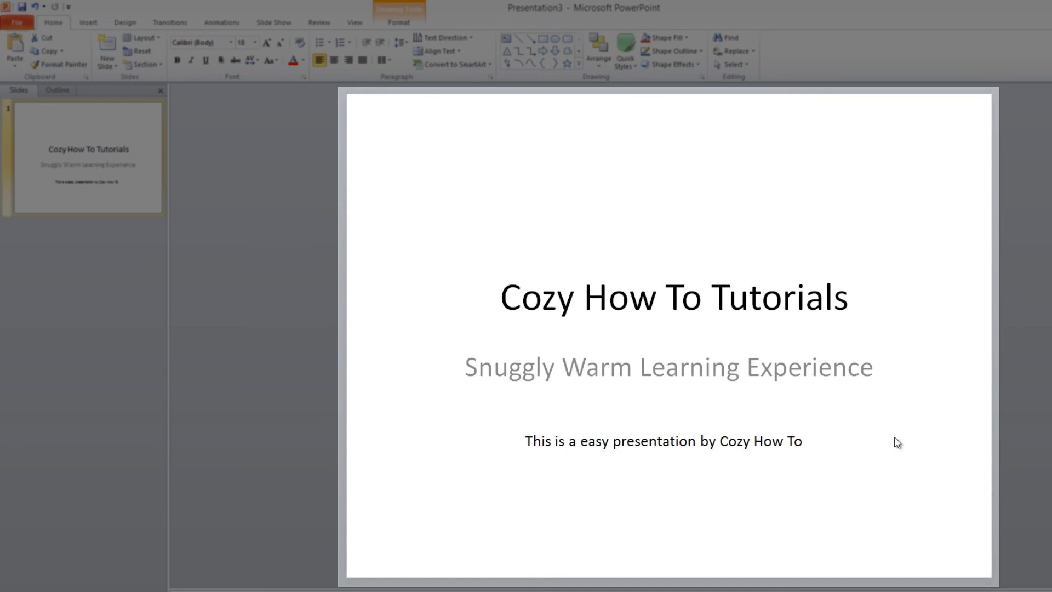